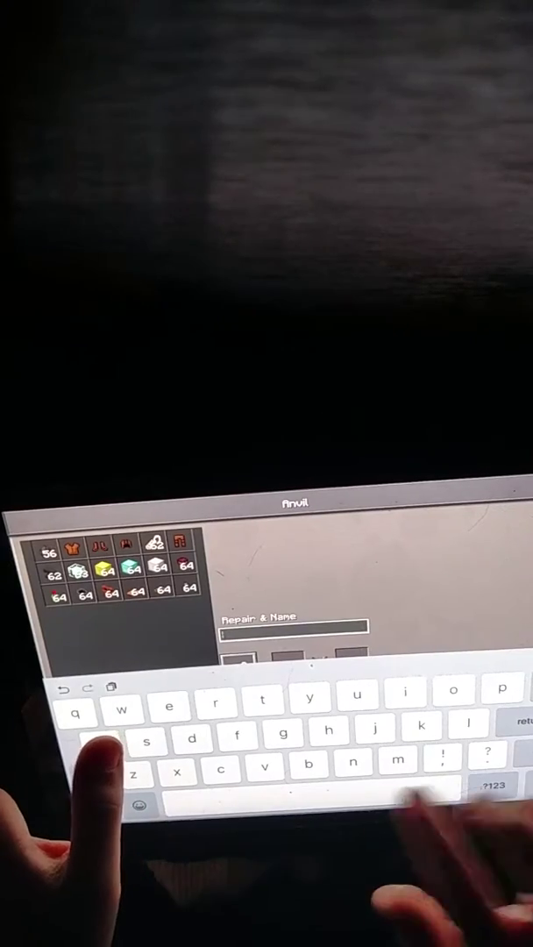
text(boom)
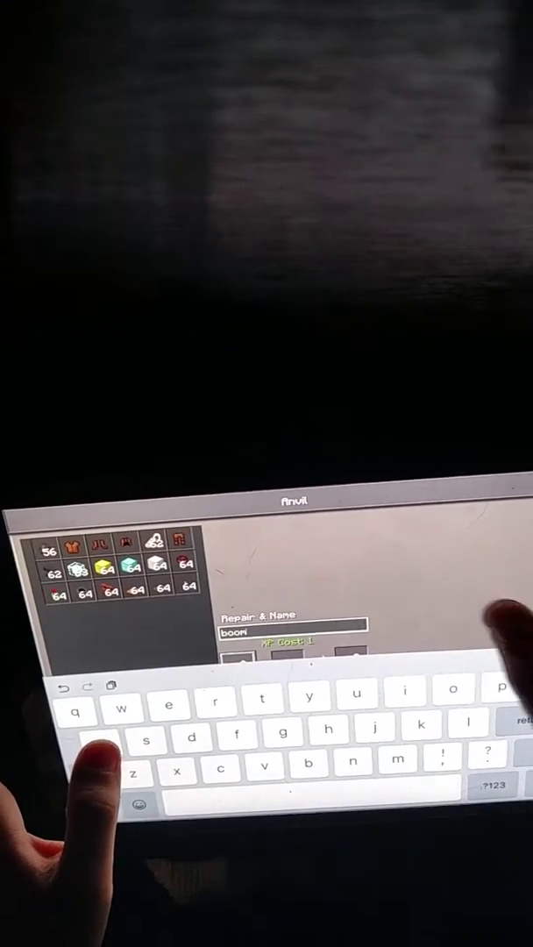
- Confirm 'boom' as the name tag's new name at the anvil
key(Return)
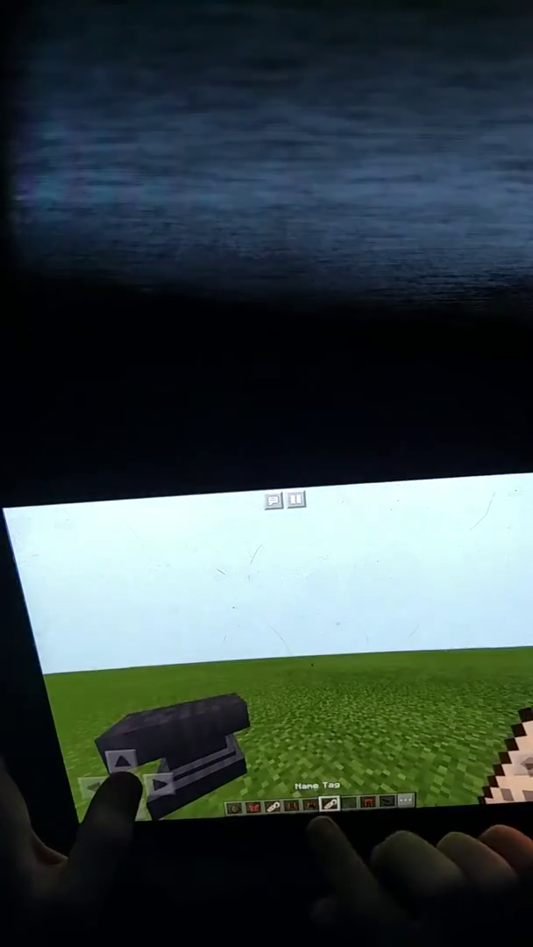
- Hold the 'boom' name tag and apply it to the nearby sheep
click(272, 805)
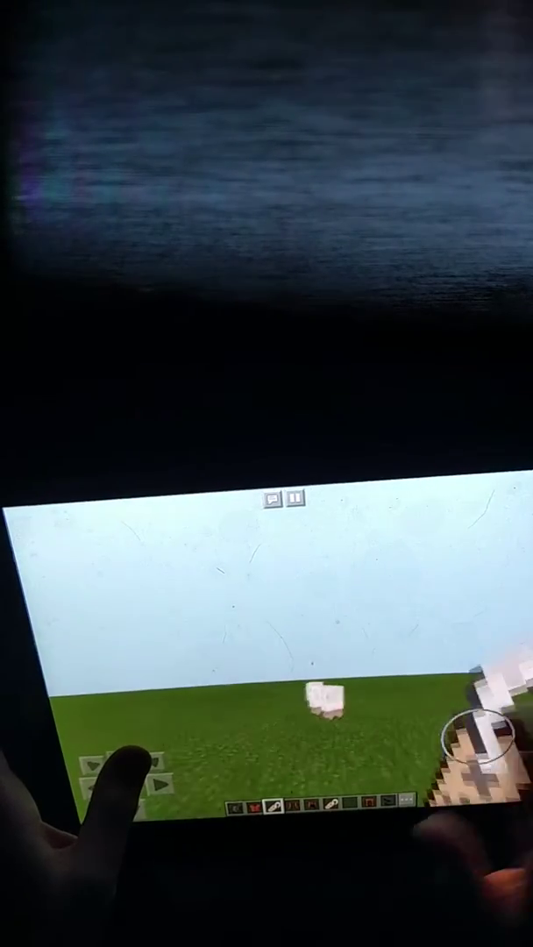
click(360, 697)
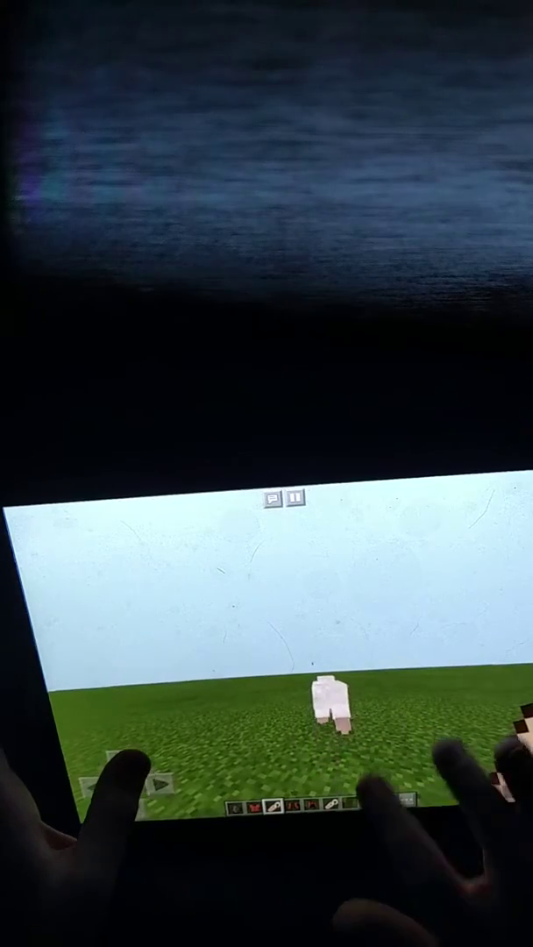